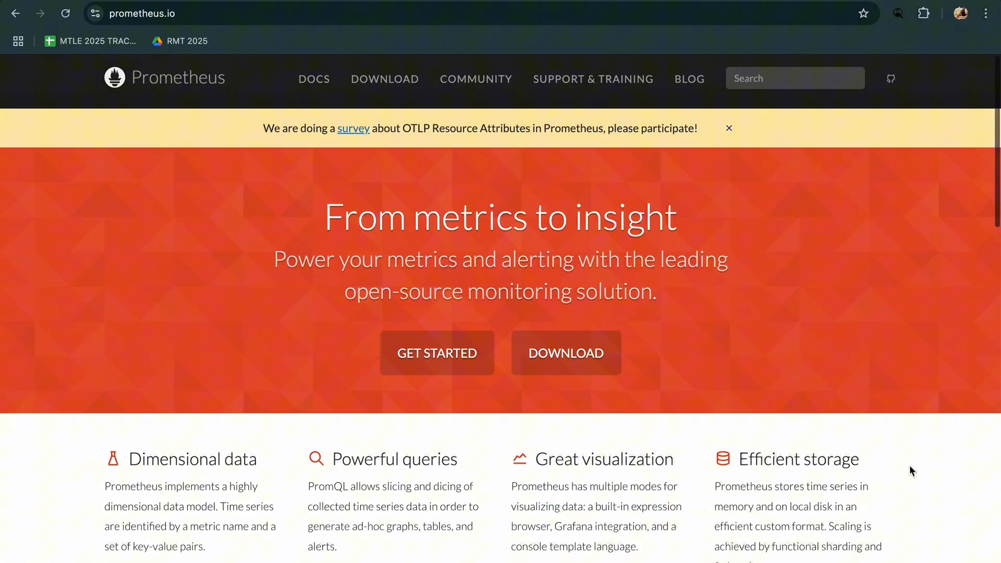
pyautogui.scroll(-3, 909, 465)
pyautogui.scroll(-3, 910, 465)
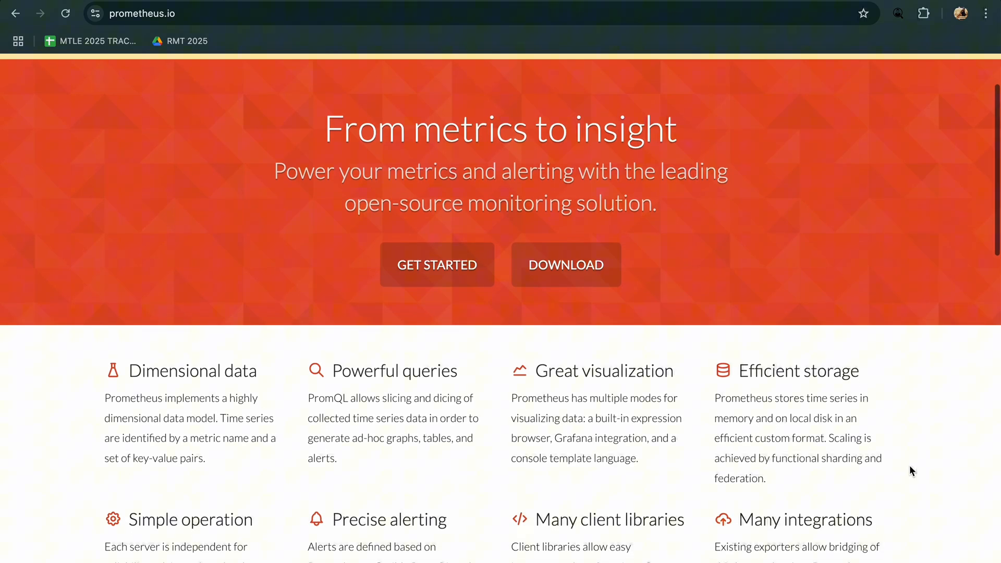
pyautogui.scroll(-1, 910, 466)
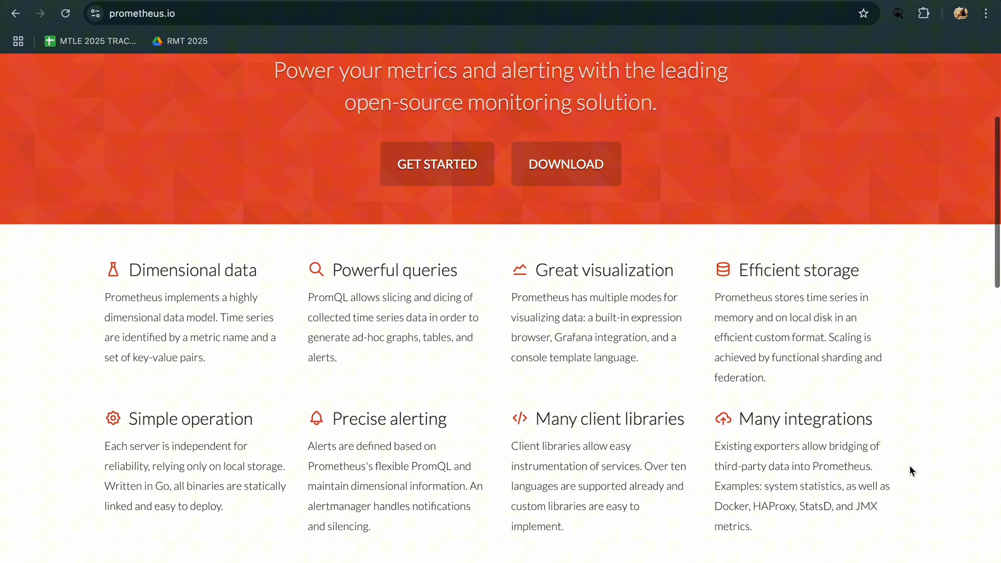
pyautogui.scroll(-1, 910, 465)
pyautogui.scroll(-1, 910, 466)
pyautogui.scroll(-1, 910, 465)
pyautogui.scroll(-1, 910, 465)
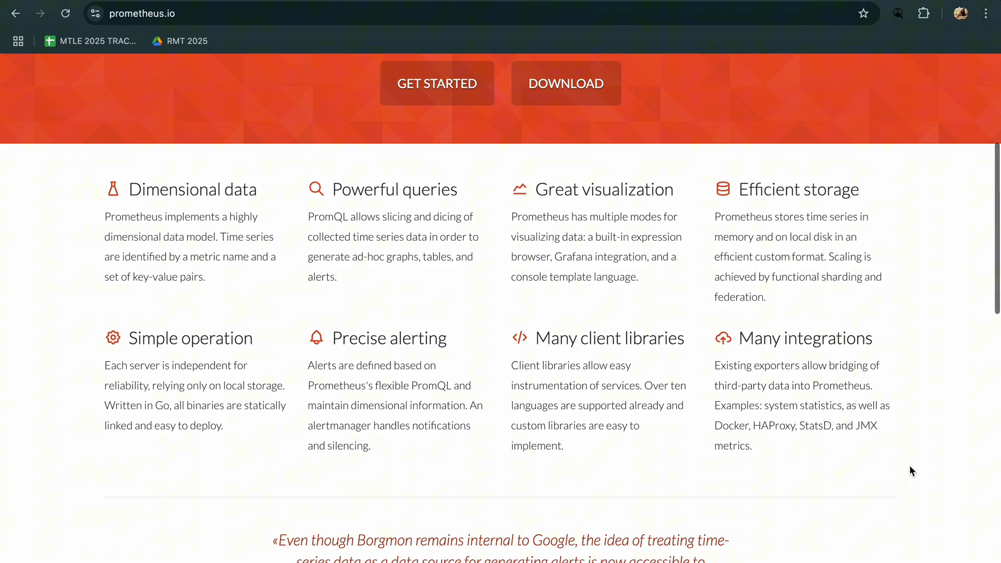
pyautogui.scroll(-1, 910, 466)
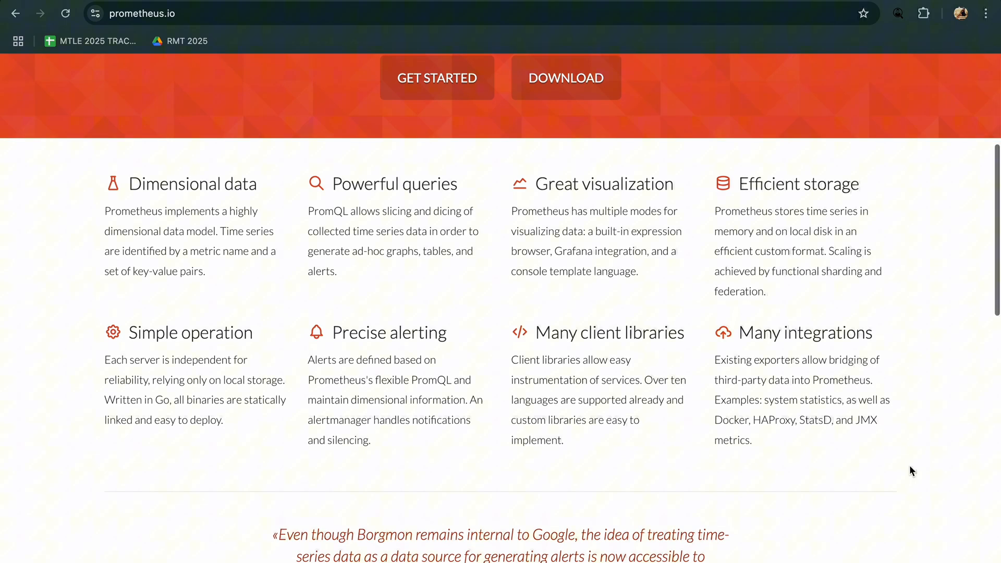
pyautogui.scroll(-1, 909, 465)
pyautogui.scroll(-1, 910, 465)
pyautogui.scroll(-1, 910, 466)
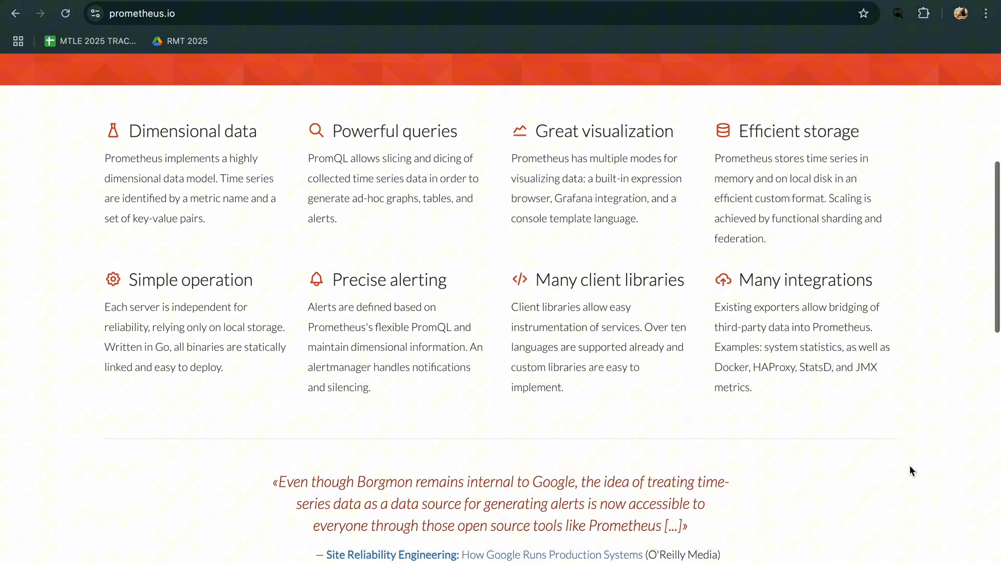
pyautogui.scroll(-1, 909, 465)
pyautogui.scroll(-1, 910, 465)
pyautogui.scroll(-1, 910, 465)
pyautogui.scroll(-1, 910, 465)
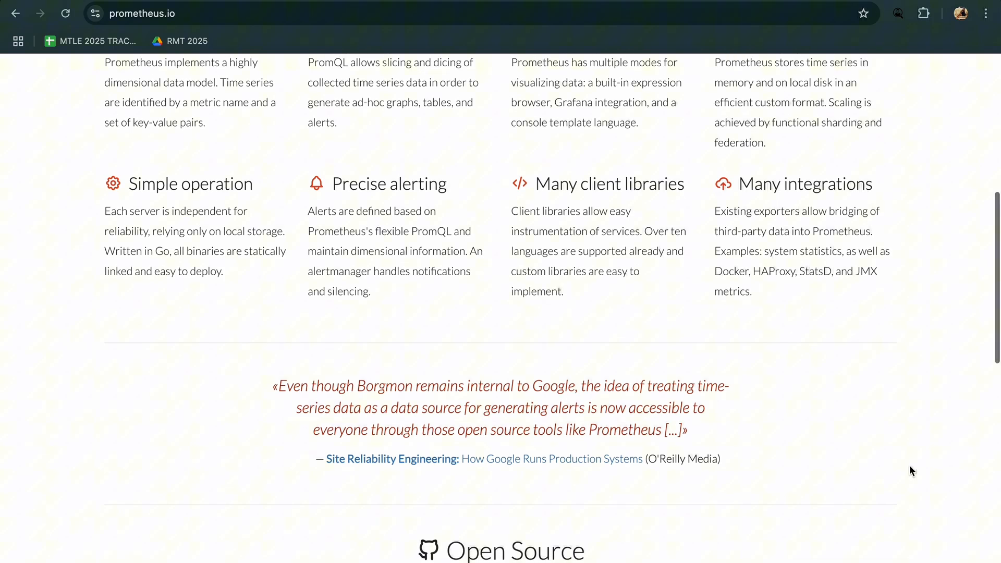
pyautogui.scroll(-1, 909, 465)
pyautogui.scroll(-1, 910, 466)
pyautogui.scroll(-1, 909, 465)
pyautogui.scroll(-1, 909, 465)
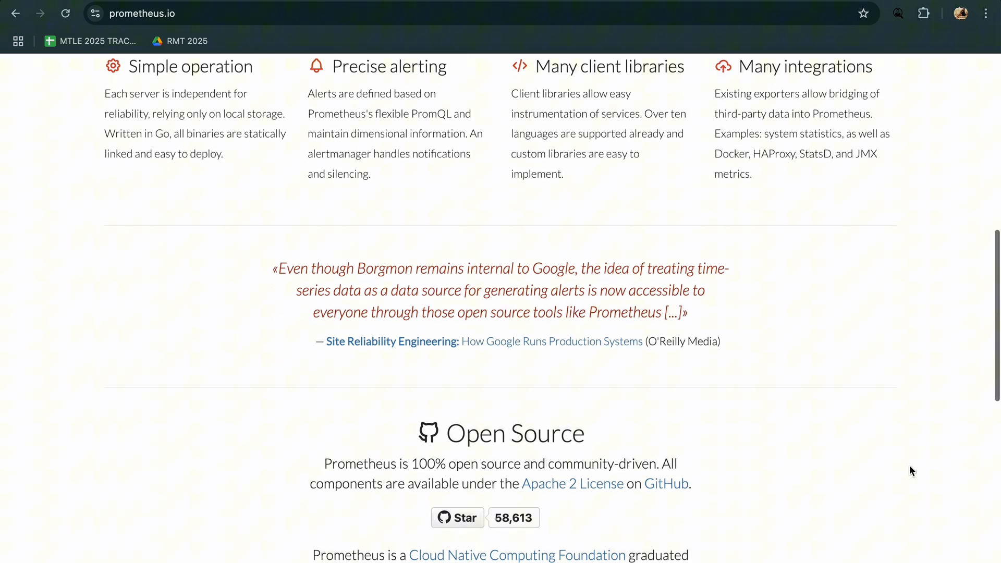
pyautogui.scroll(-1, 910, 465)
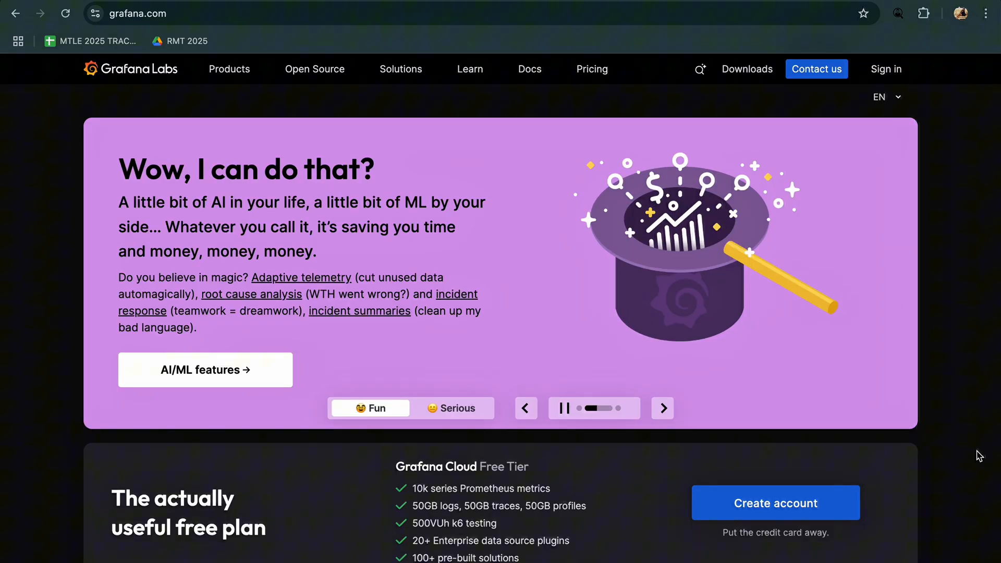
pyautogui.scroll(-1, 979, 456)
pyautogui.scroll(-1, 980, 455)
pyautogui.scroll(-1, 980, 456)
pyautogui.scroll(-1, 979, 456)
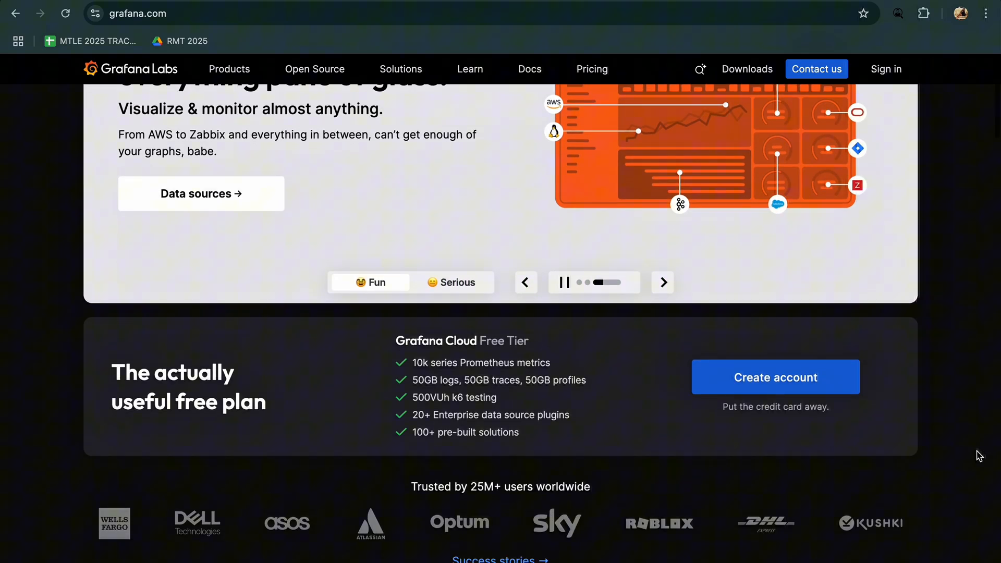
pyautogui.scroll(-2, 979, 456)
pyautogui.scroll(-2, 979, 456)
pyautogui.scroll(-2, 979, 457)
pyautogui.scroll(-2, 979, 456)
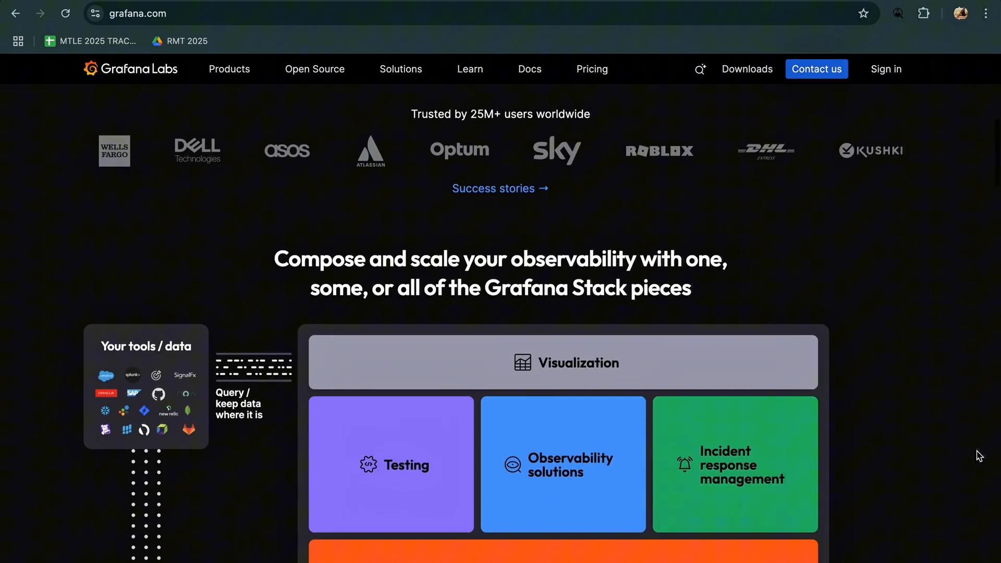
pyautogui.scroll(-2, 979, 456)
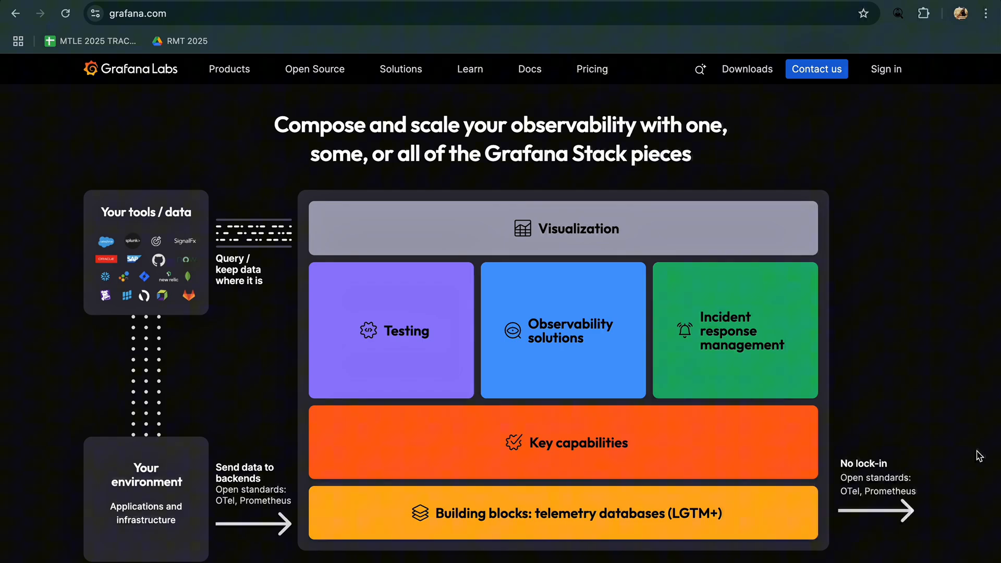
pyautogui.scroll(-2, 979, 455)
pyautogui.scroll(-2, 979, 456)
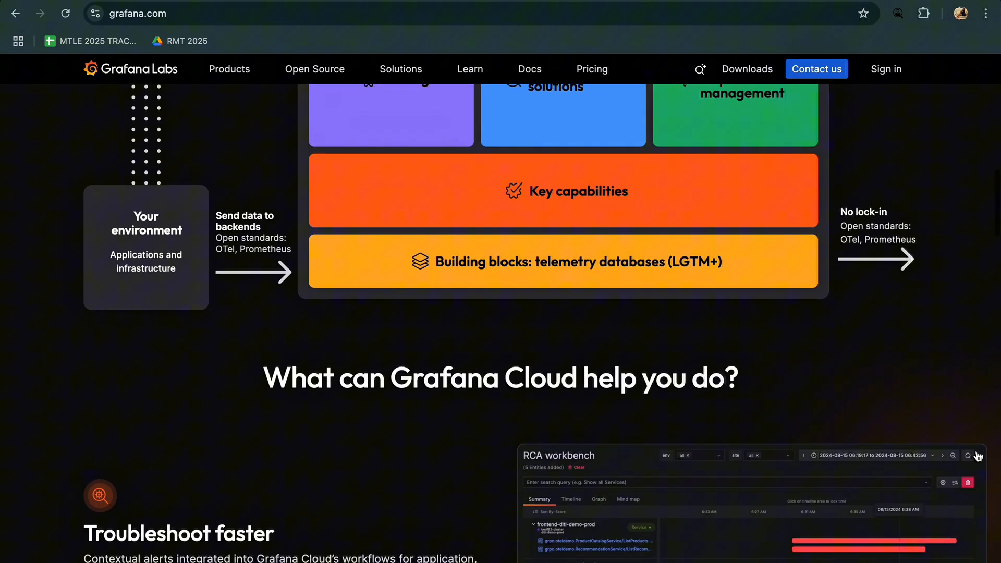
pyautogui.scroll(-2, 979, 455)
pyautogui.scroll(-2, 979, 456)
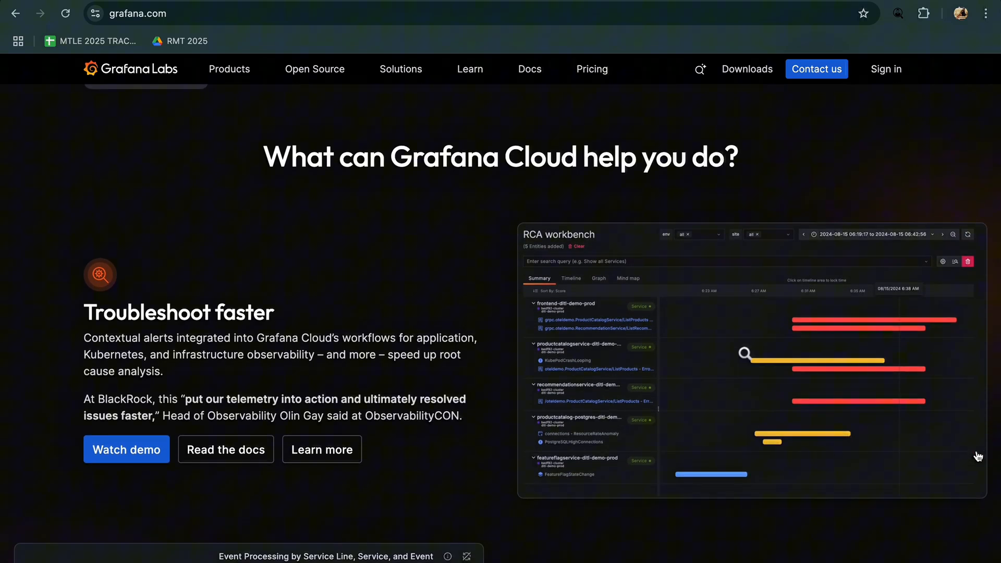
pyautogui.scroll(-1, 978, 456)
pyautogui.scroll(-3, 978, 456)
pyautogui.scroll(-2, 978, 456)
pyautogui.scroll(-1, 978, 457)
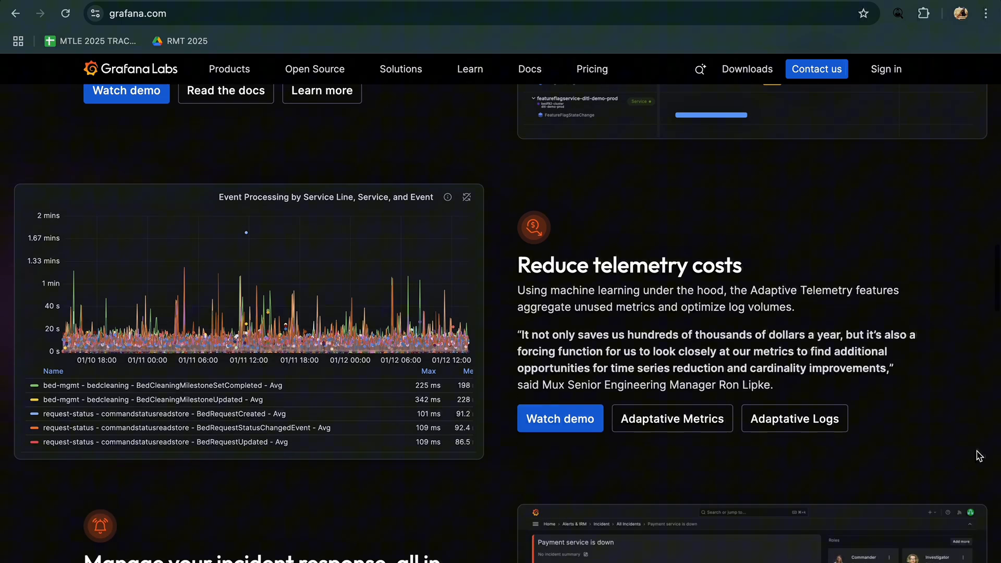
pyautogui.scroll(-1, 979, 456)
pyautogui.scroll(-2, 979, 456)
pyautogui.scroll(-1, 979, 457)
pyautogui.scroll(-1, 979, 455)
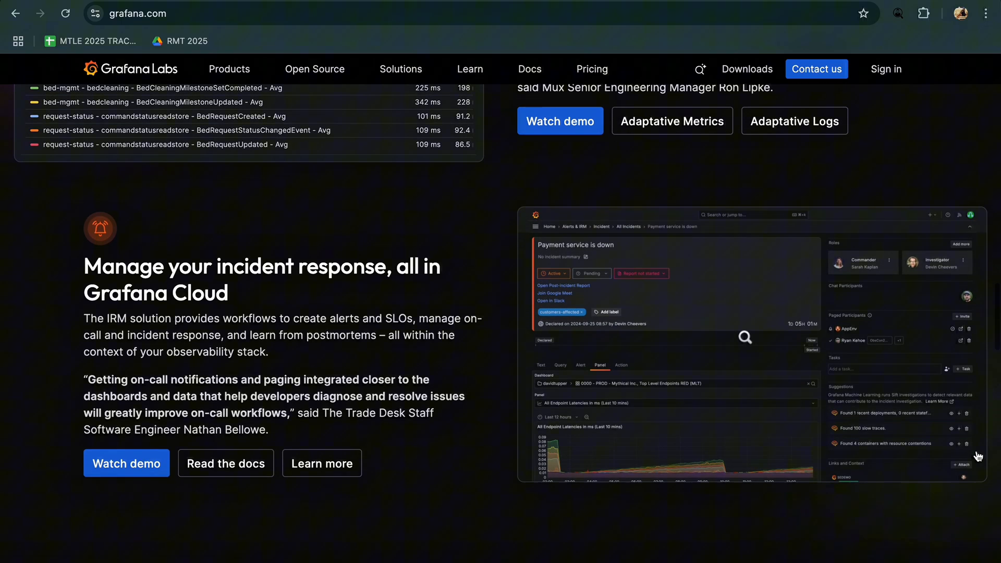
pyautogui.scroll(-1, 978, 456)
pyautogui.scroll(-1, 978, 456)
pyautogui.scroll(-3, 978, 456)
pyautogui.scroll(-3, 978, 456)
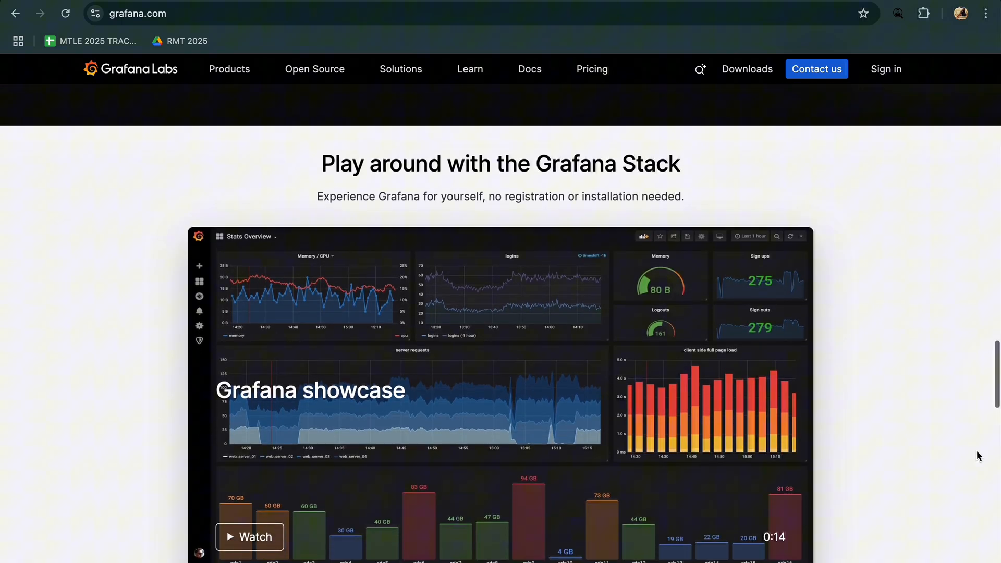
pyautogui.scroll(-1, 977, 451)
pyautogui.scroll(-4, 976, 451)
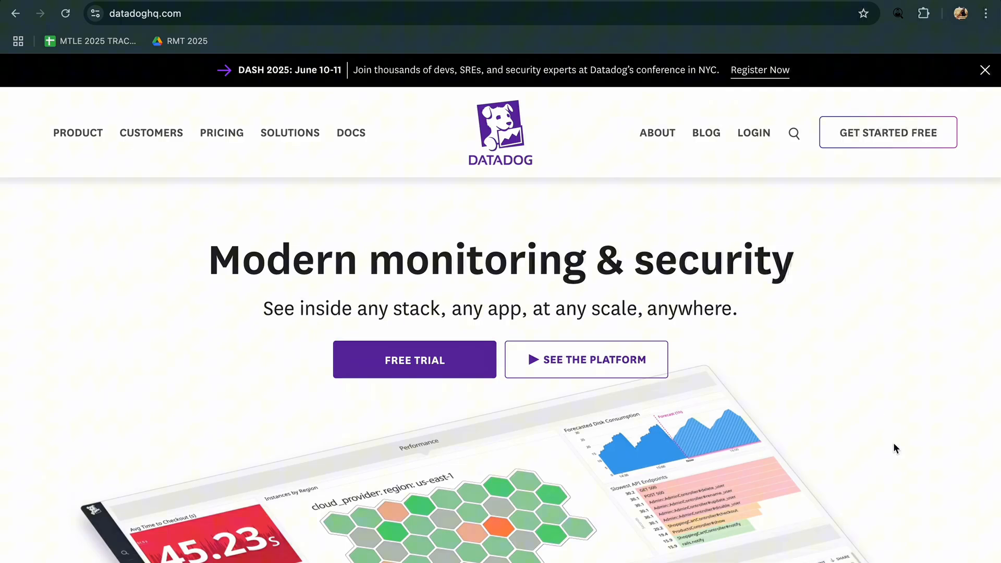
pyautogui.scroll(-1, 895, 449)
pyautogui.scroll(-2, 896, 448)
pyautogui.scroll(-3, 895, 449)
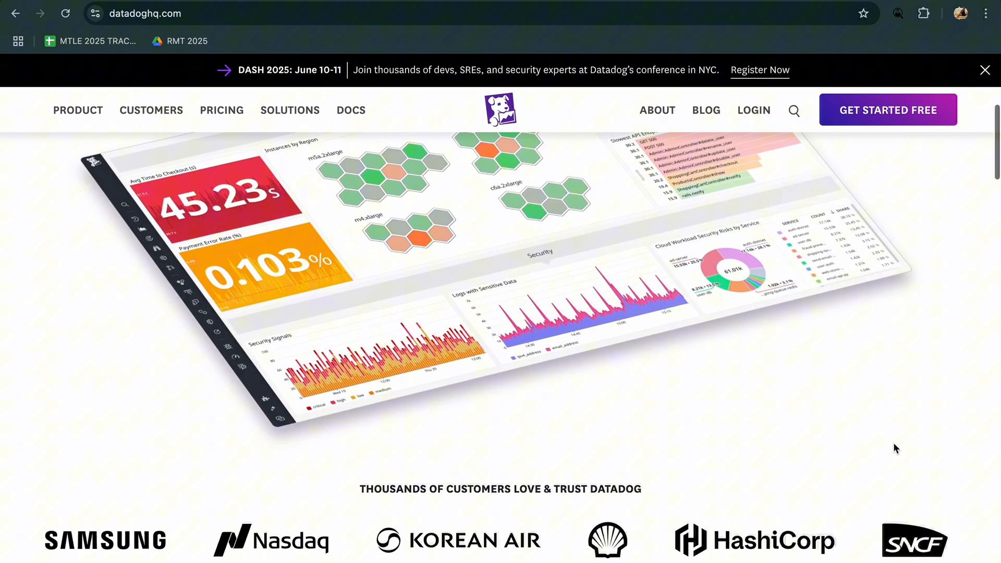
pyautogui.scroll(-5, 895, 449)
pyautogui.scroll(-1, 896, 449)
pyautogui.scroll(-1, 895, 448)
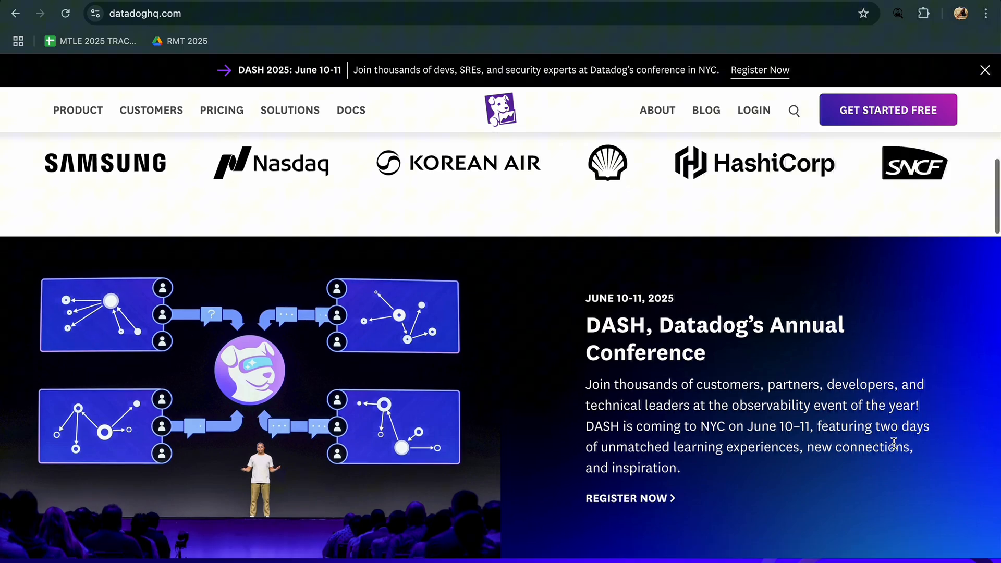
pyautogui.scroll(-1, 893, 443)
pyautogui.scroll(-4, 895, 448)
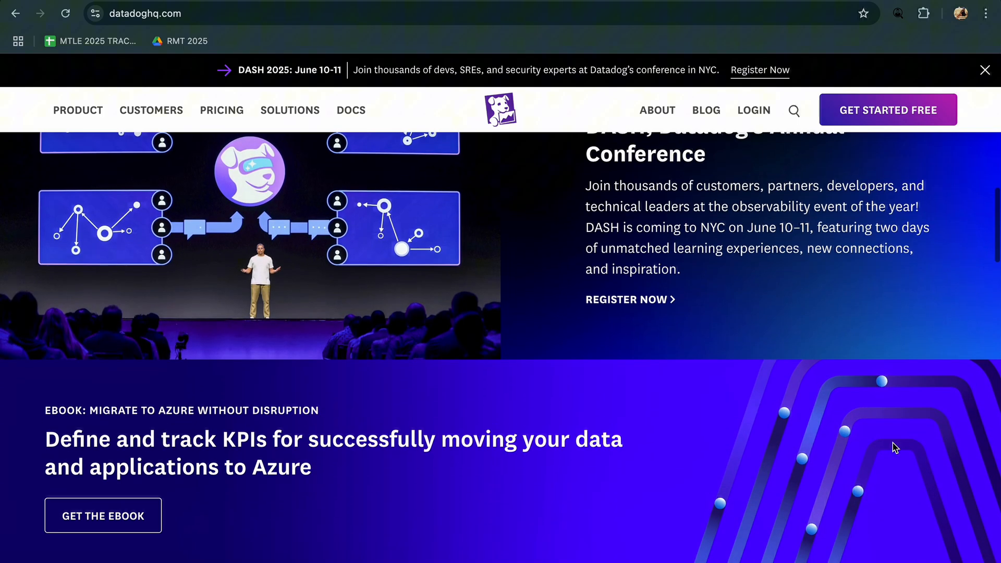
pyautogui.scroll(-3, 895, 449)
pyautogui.scroll(-3, 895, 448)
pyautogui.scroll(-3, 895, 449)
pyautogui.scroll(-3, 895, 448)
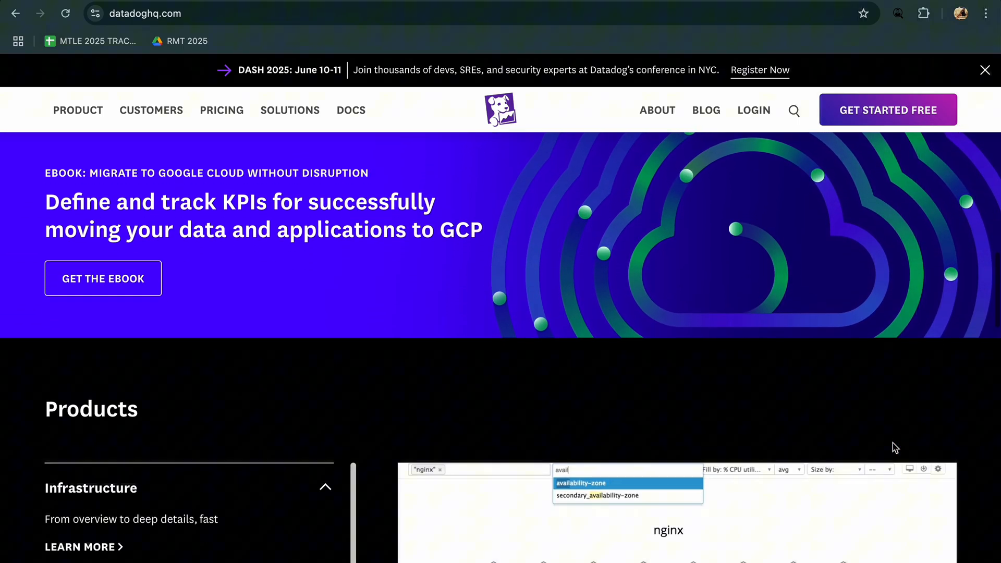
pyautogui.scroll(-3, 896, 448)
pyautogui.scroll(-2, 896, 447)
pyautogui.scroll(-2, 895, 448)
pyautogui.scroll(-1, 895, 449)
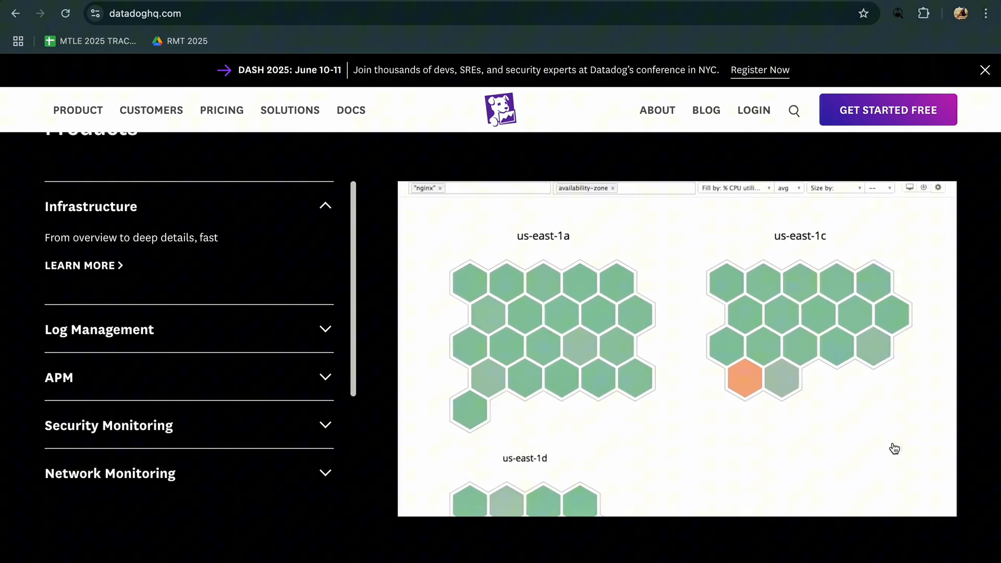
pyautogui.scroll(-2, 894, 449)
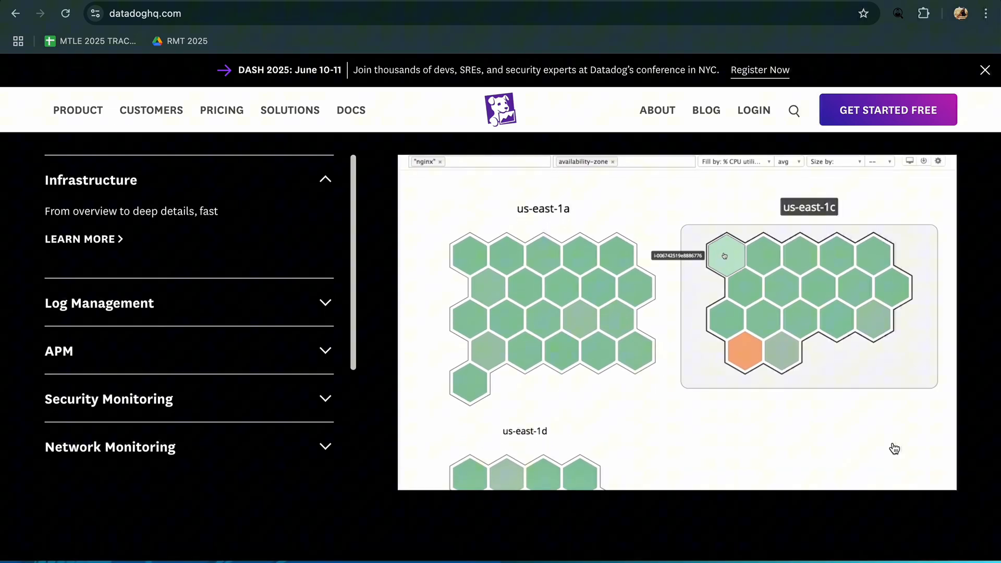
pyautogui.scroll(-2, 895, 448)
pyautogui.scroll(-3, 895, 449)
pyautogui.scroll(-3, 894, 448)
pyautogui.scroll(-3, 894, 448)
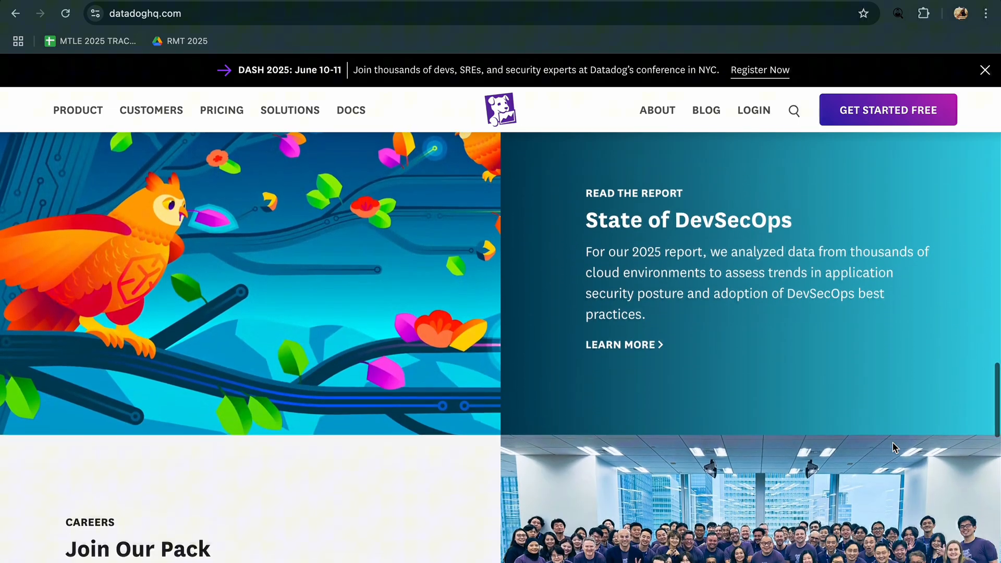
pyautogui.scroll(-3, 894, 449)
pyautogui.scroll(-2, 895, 448)
pyautogui.scroll(-3, 895, 449)
pyautogui.scroll(-4, 895, 448)
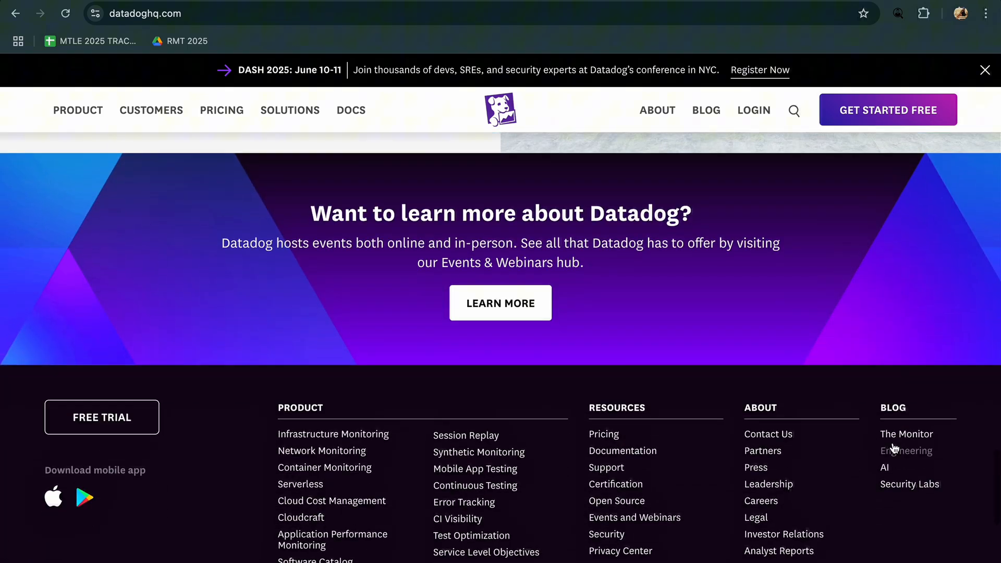